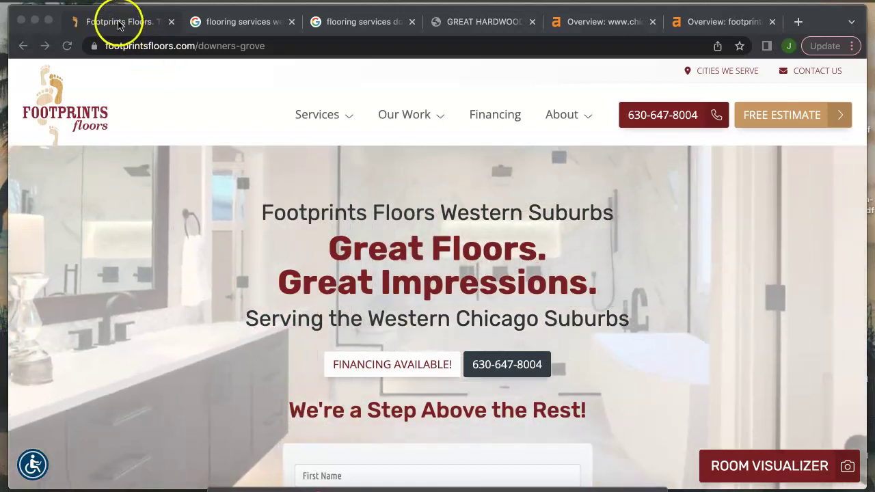
Step: Review the Footprints Floors Downers Grove page from the hero banner and estimate form to the popular flooring services section
click(115, 22)
scroll(209, 295, down, 2)
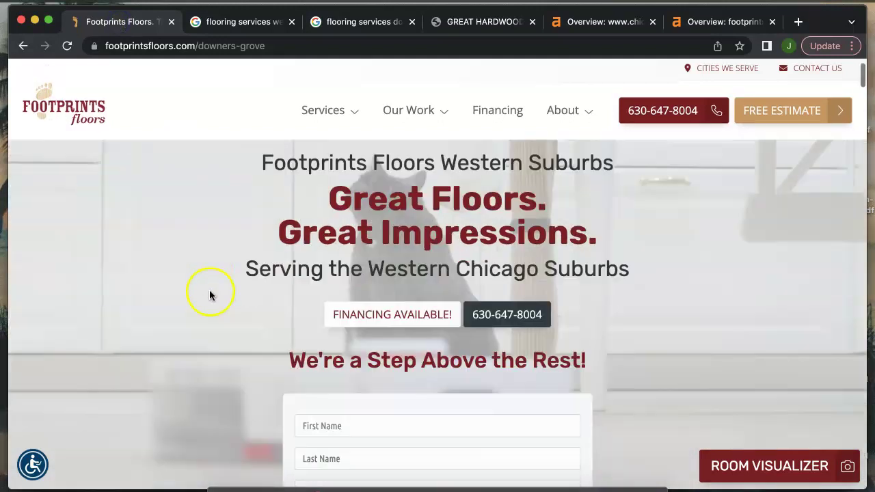
scroll(289, 273, down, 3)
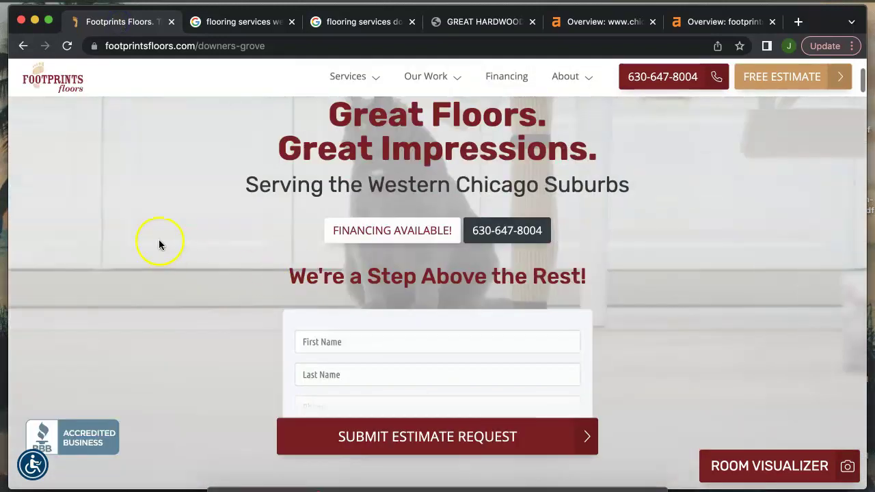
scroll(176, 260, down, 5)
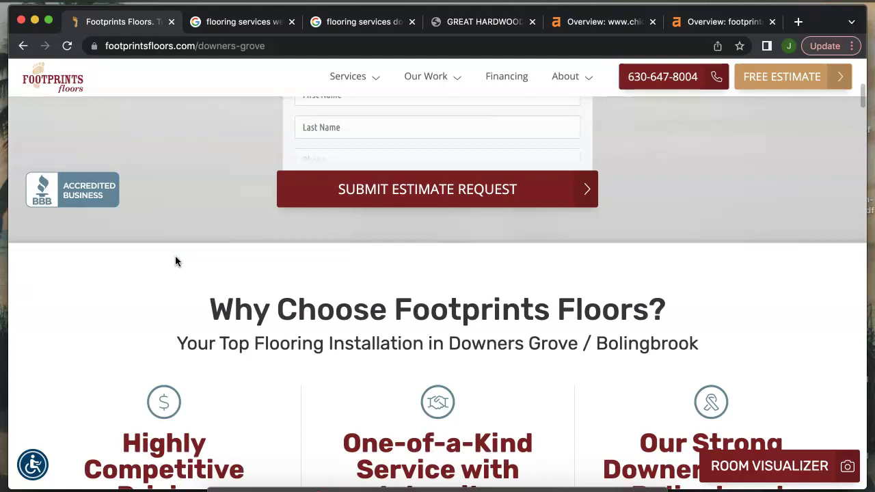
scroll(183, 308, down, 2)
scroll(182, 309, down, 10)
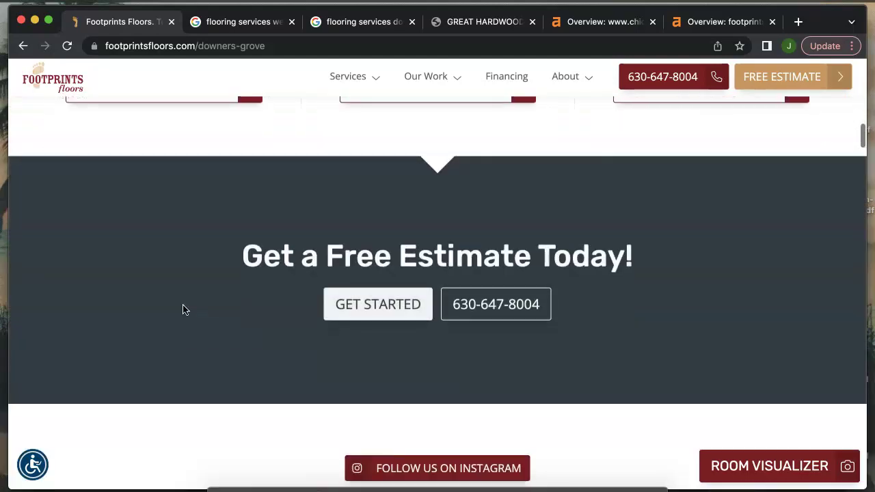
scroll(183, 310, down, 4)
scroll(182, 310, down, 8)
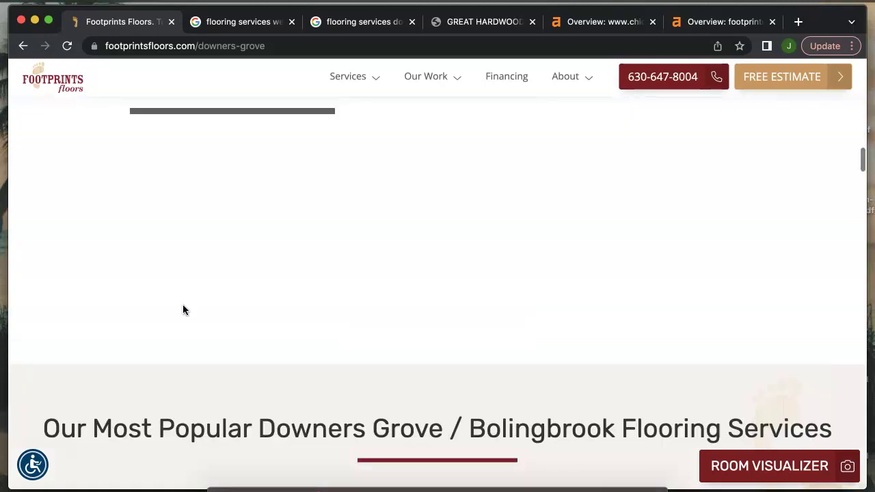
scroll(404, 369, down, 4)
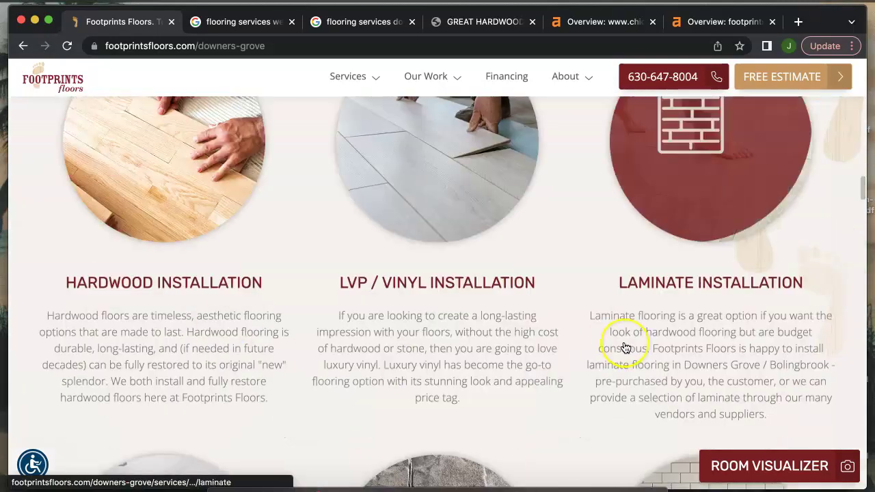
Step: Review the page's customer reviews, business description, financing and installer sections and footer contact form, then return to the page's beginning
scroll(625, 347, down, 14)
scroll(625, 347, down, 2)
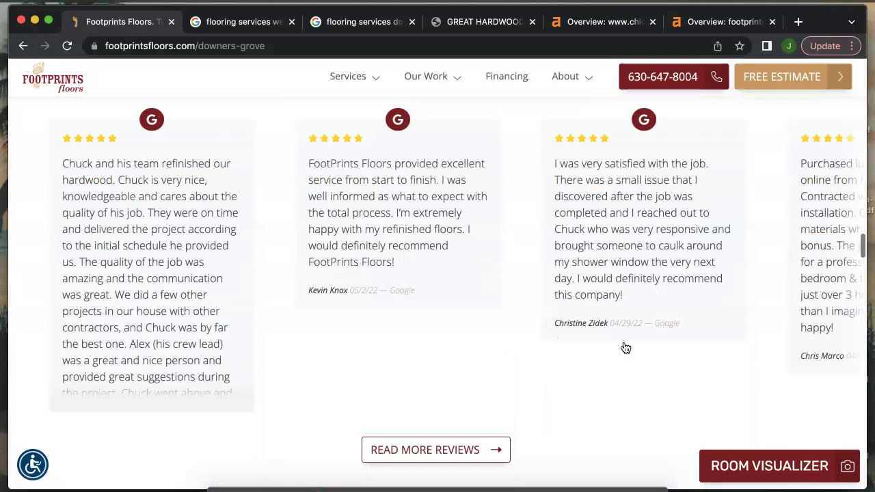
scroll(467, 296, down, 3)
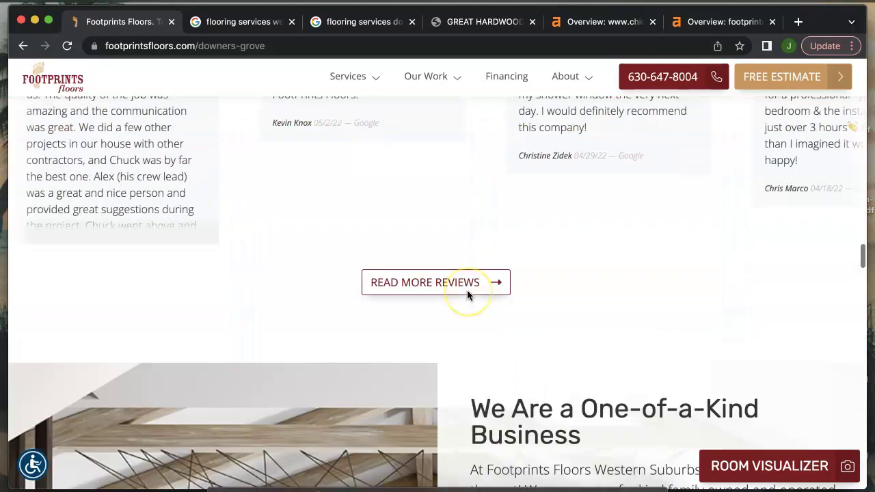
scroll(585, 296, down, 3)
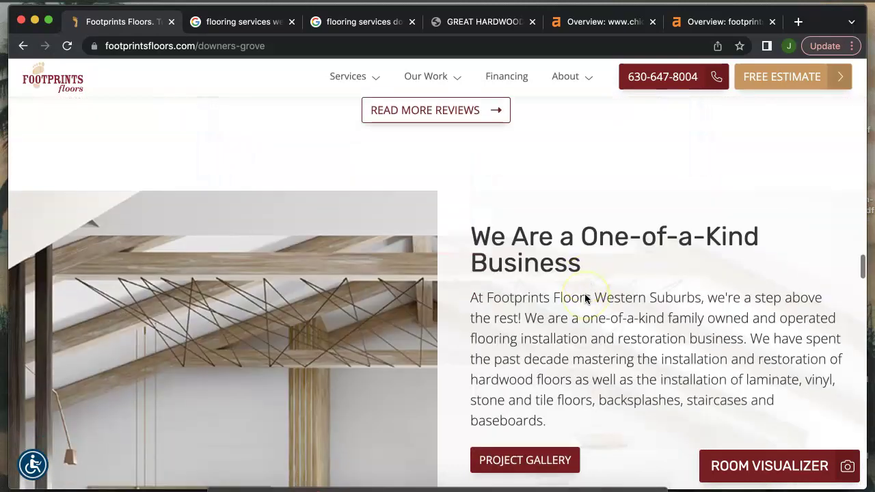
scroll(577, 274, down, 10)
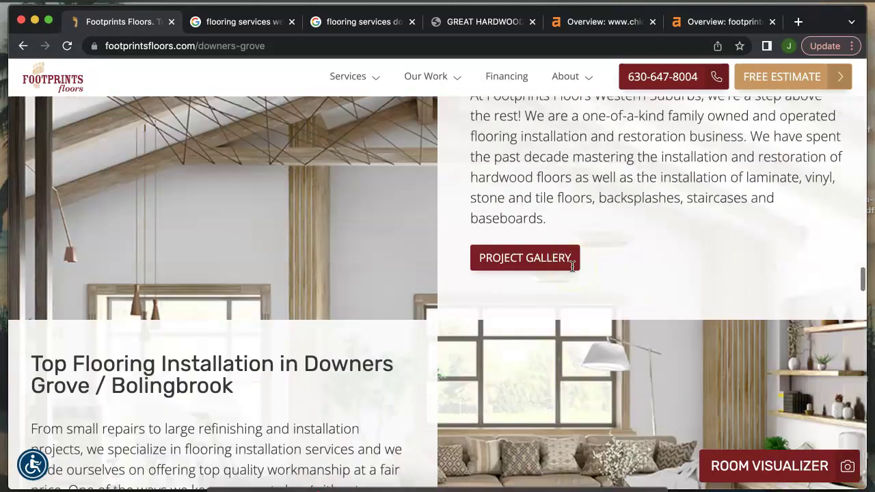
scroll(531, 329, down, 10)
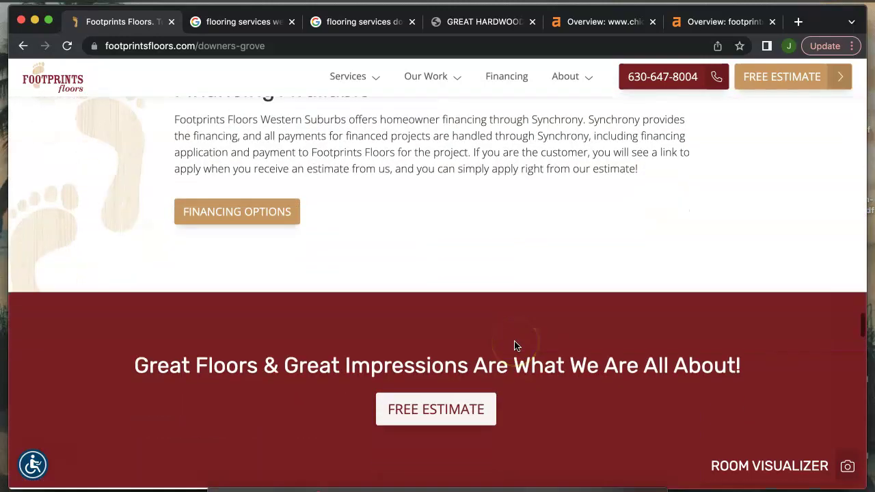
scroll(514, 346, down, 10)
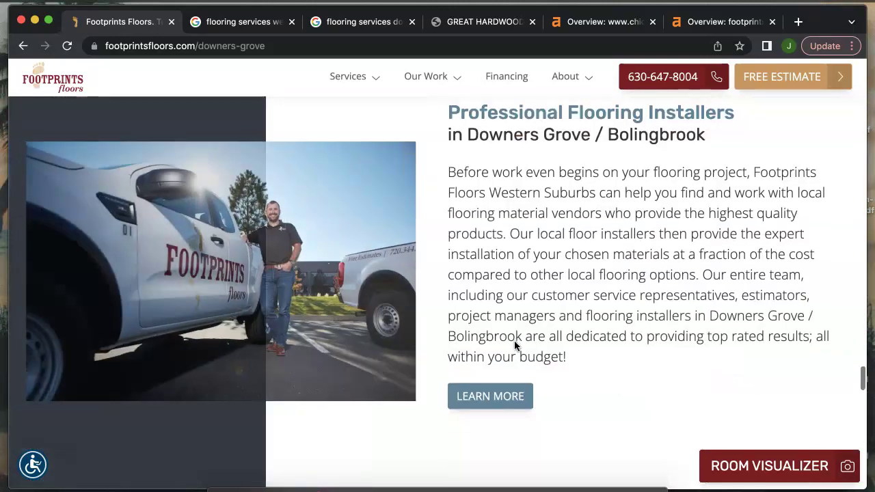
scroll(514, 345, down, 10)
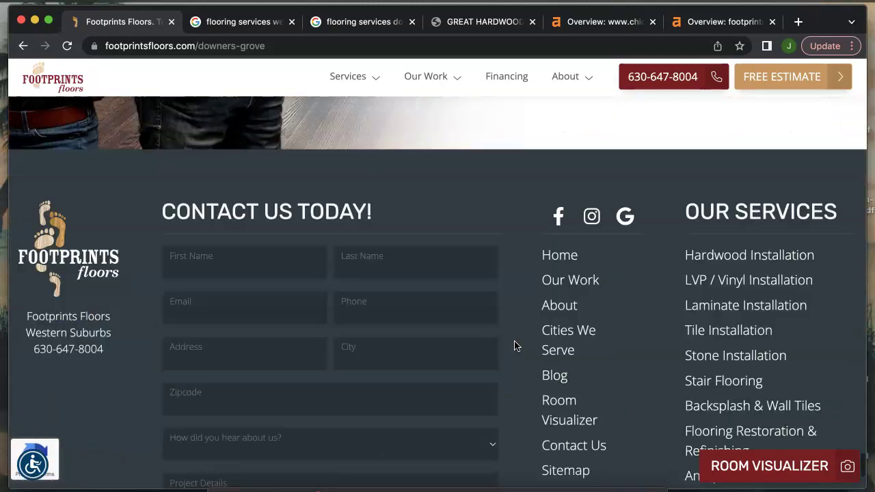
scroll(335, 221, up, 15)
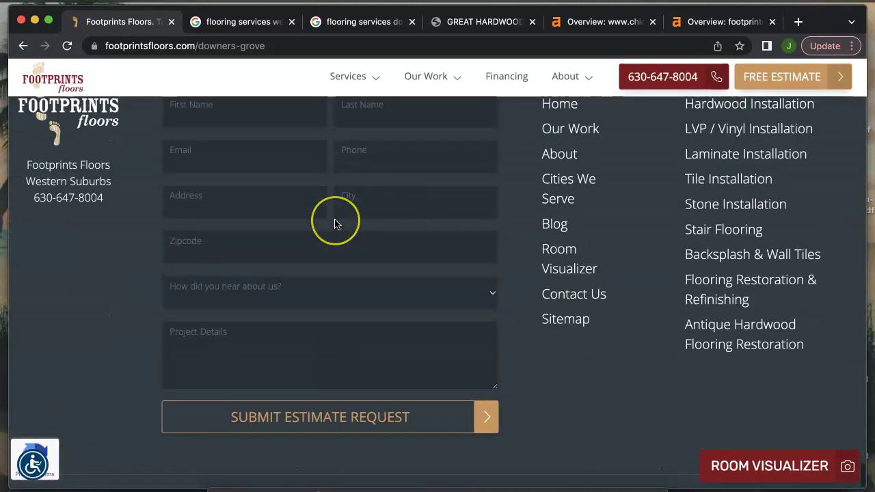
scroll(334, 223, up, 15)
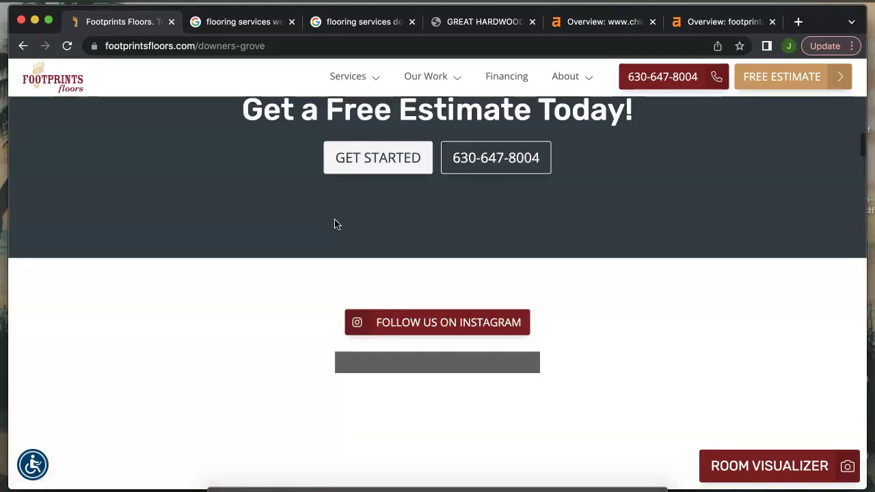
scroll(334, 224, up, 2)
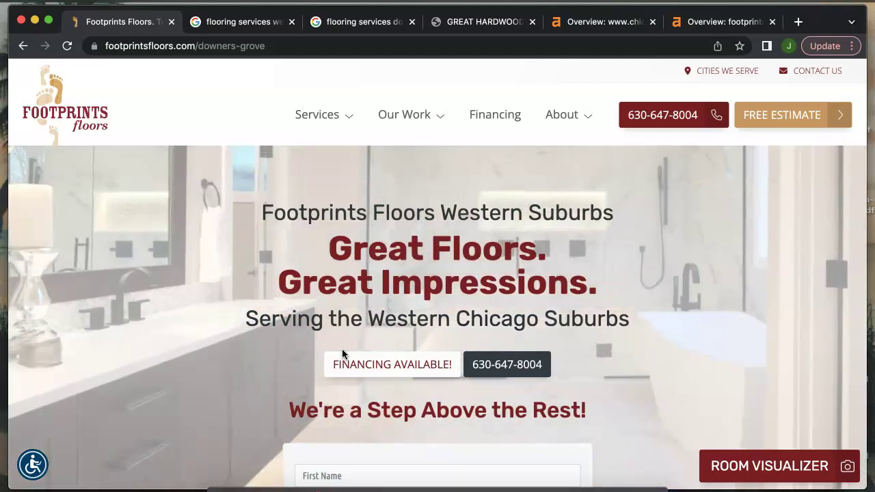
Step: Examine the ads and local business listings in the Google results for "flooring services western suburbs"
click(253, 29)
scroll(308, 188, up, 5)
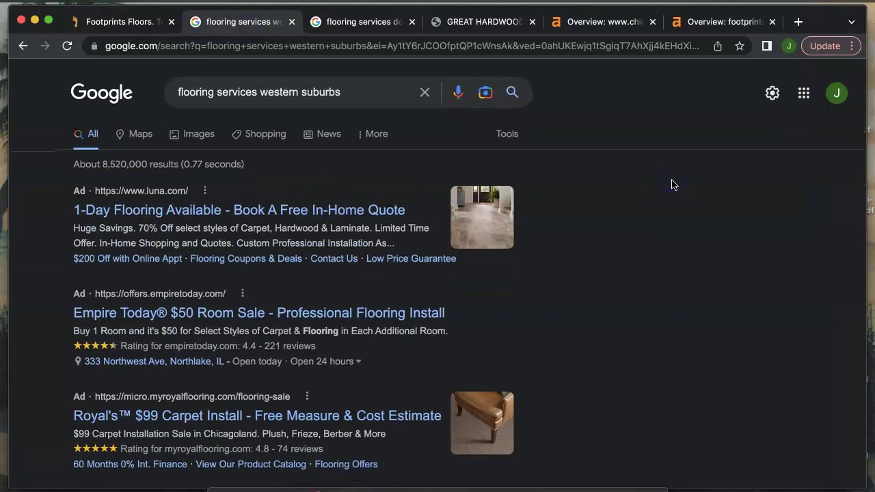
click(664, 189)
scroll(650, 210, down, 5)
scroll(650, 210, down, 3)
click(654, 160)
scroll(654, 158, down, 2)
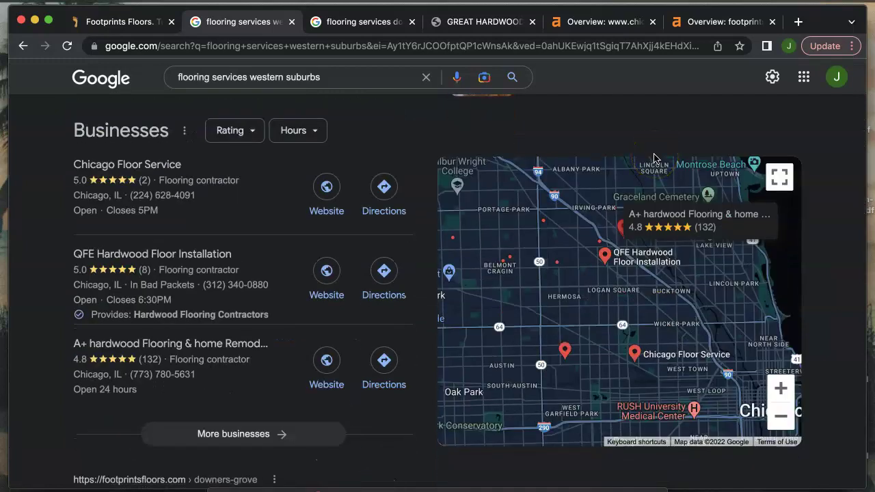
click(572, 123)
scroll(572, 123, up, 5)
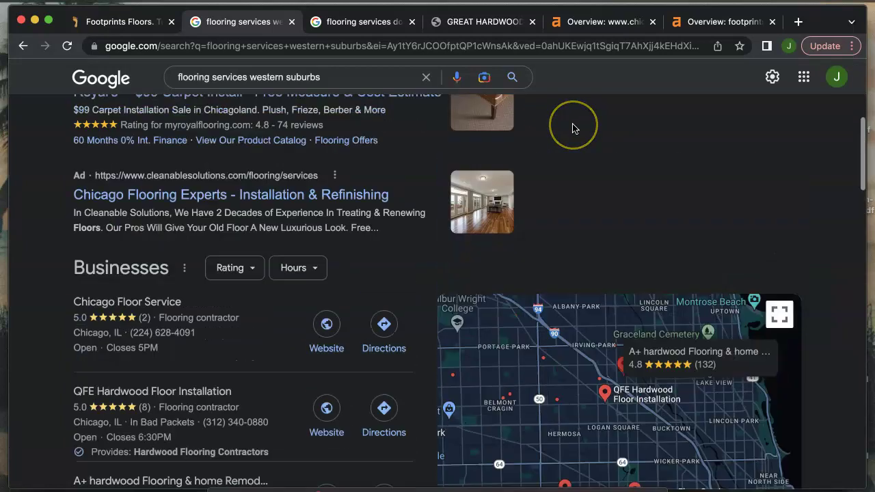
Step: Compare the local businesses with the first organic listings for "flooring services western suburbs"
click(354, 293)
scroll(618, 283, down, 5)
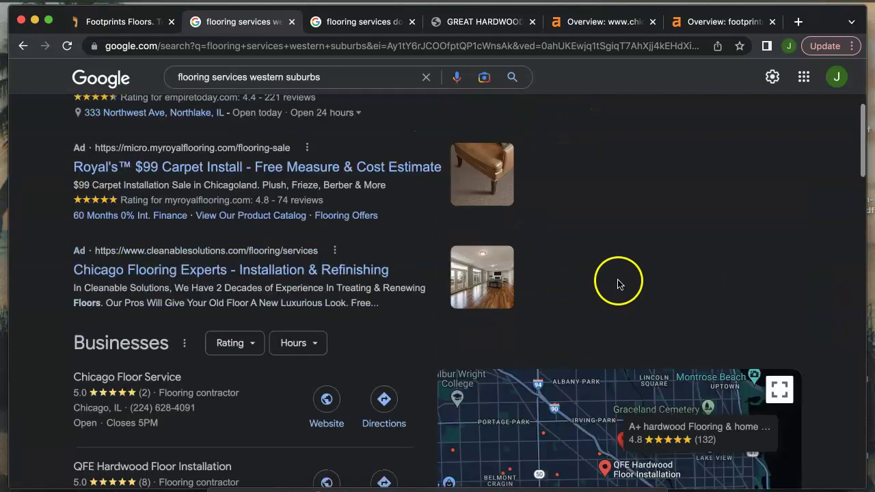
scroll(616, 234, down, 1)
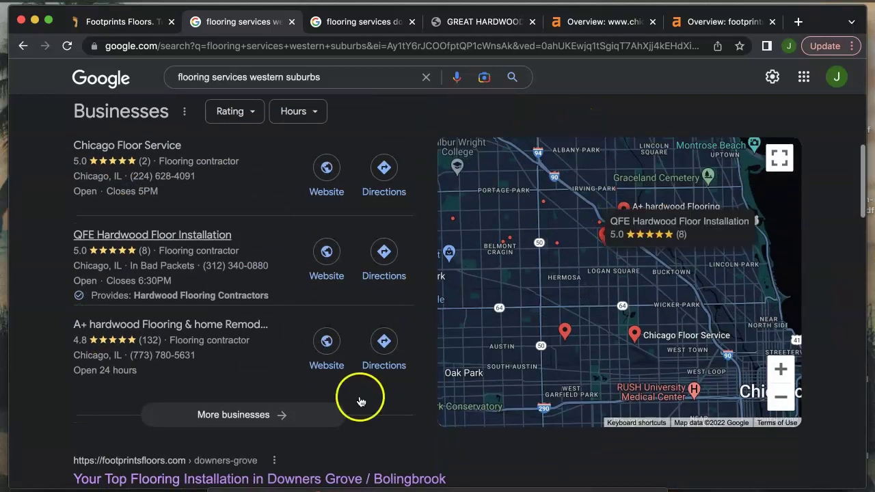
scroll(44, 266, up, 1)
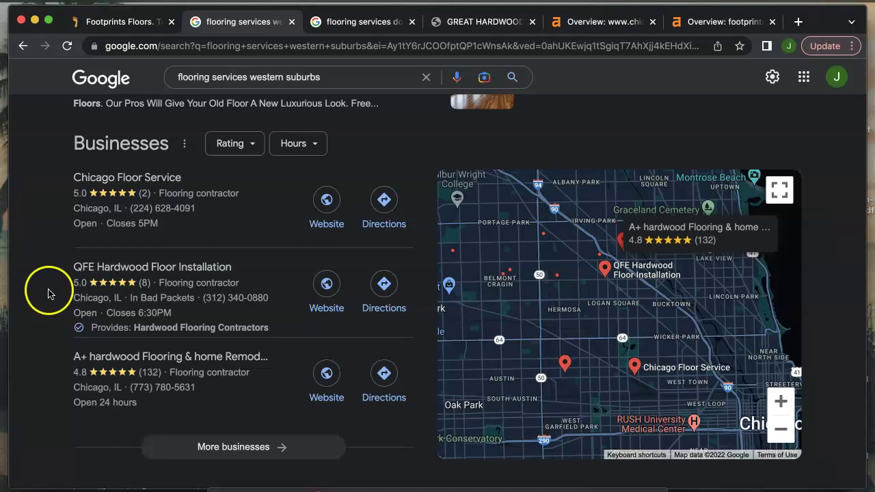
scroll(49, 294, down, 3)
scroll(44, 352, down, 2)
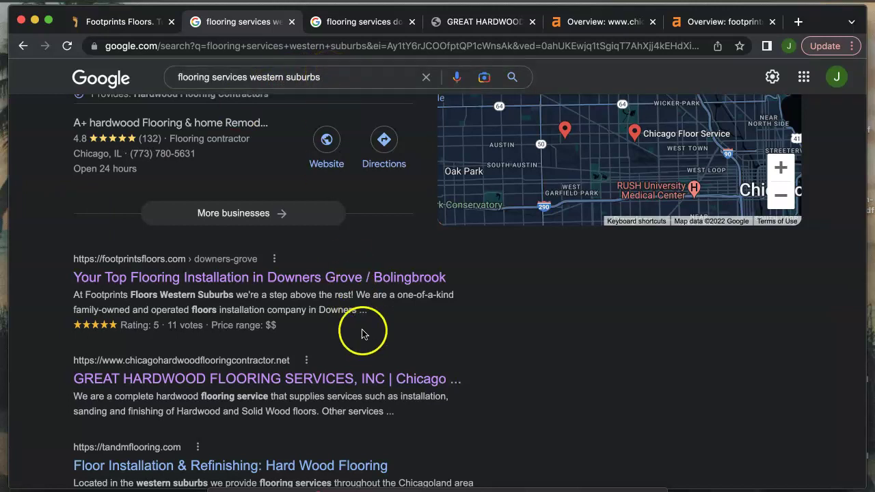
Step: Examine the sponsored results and map locations in the Google results for "flooring services downers grove"
click(367, 25)
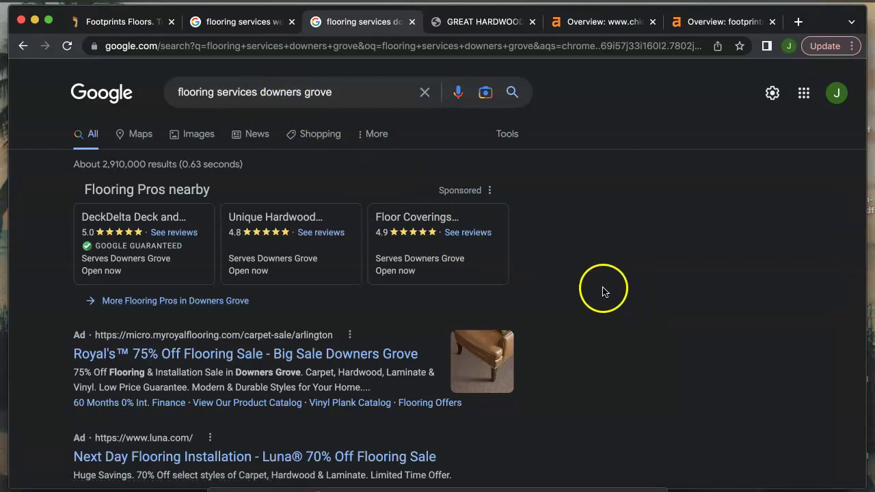
scroll(609, 313, down, 5)
scroll(612, 316, down, 2)
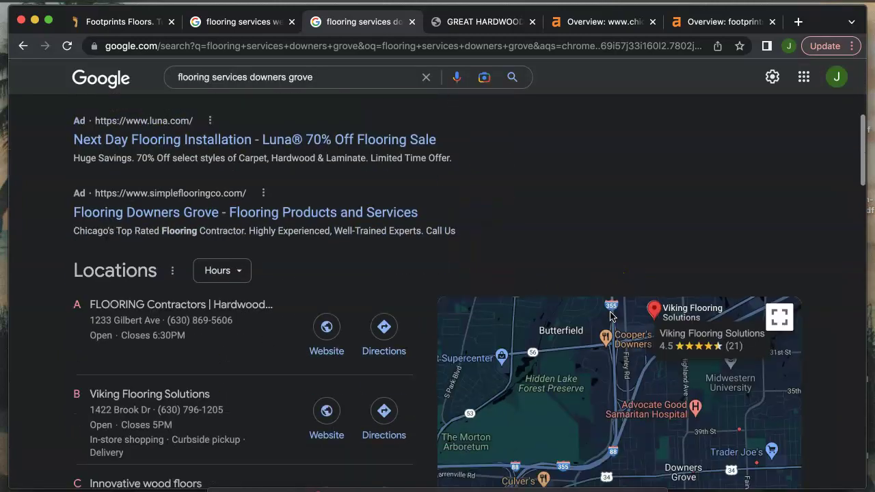
scroll(497, 328, down, 2)
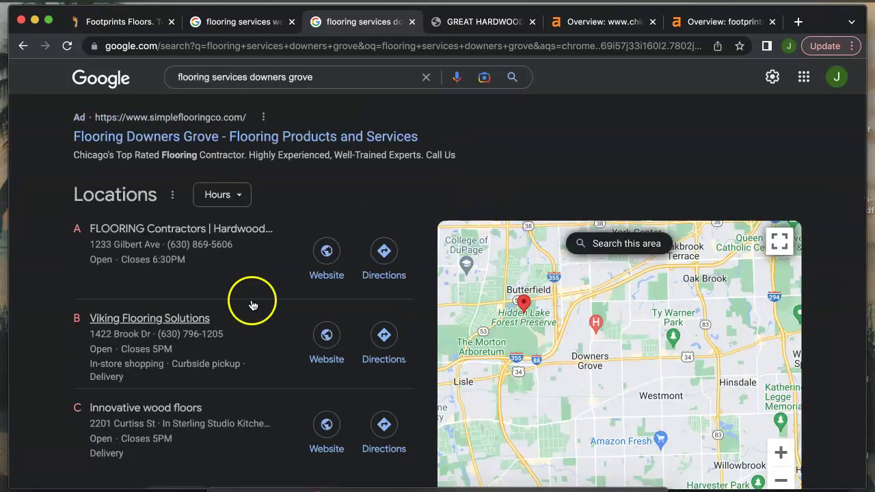
scroll(29, 307, down, 1)
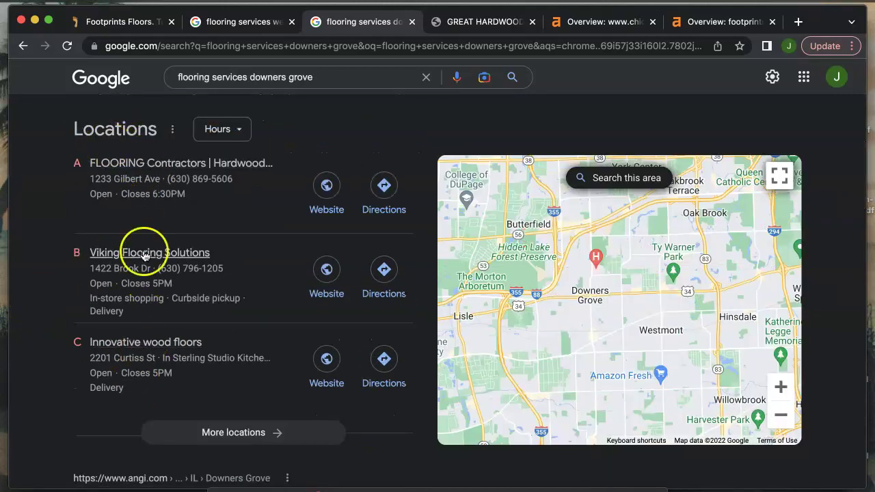
Step: Check the organic results for "flooring services downers grove" to see where Footprints Floors ranks among directories and competitors
scroll(48, 291, down, 2)
scroll(48, 290, down, 2)
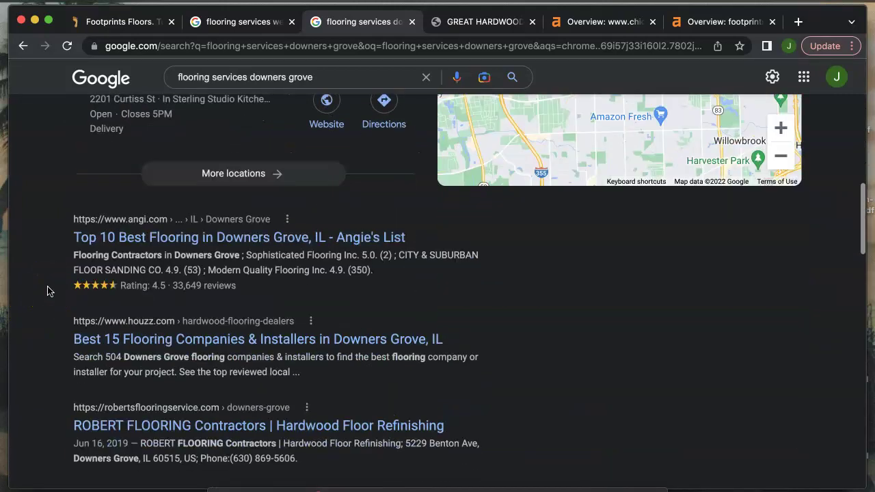
scroll(48, 291, down, 1)
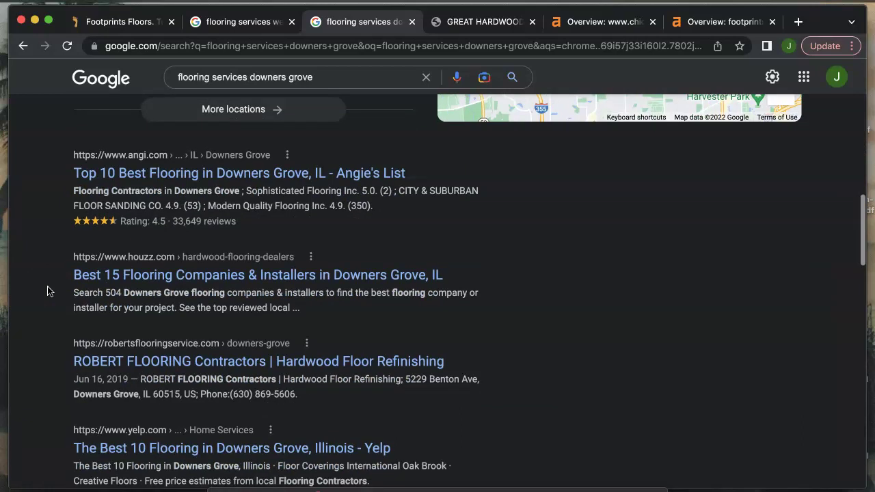
scroll(48, 291, down, 1)
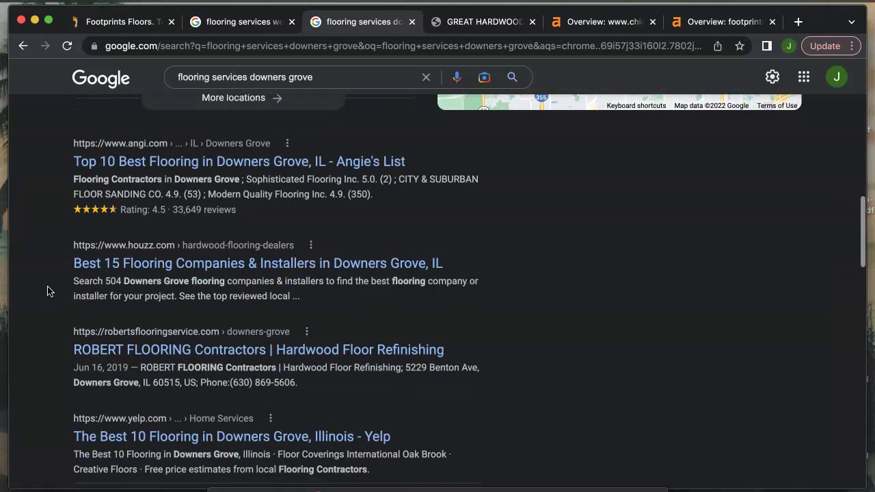
click(55, 315)
scroll(52, 315, down, 4)
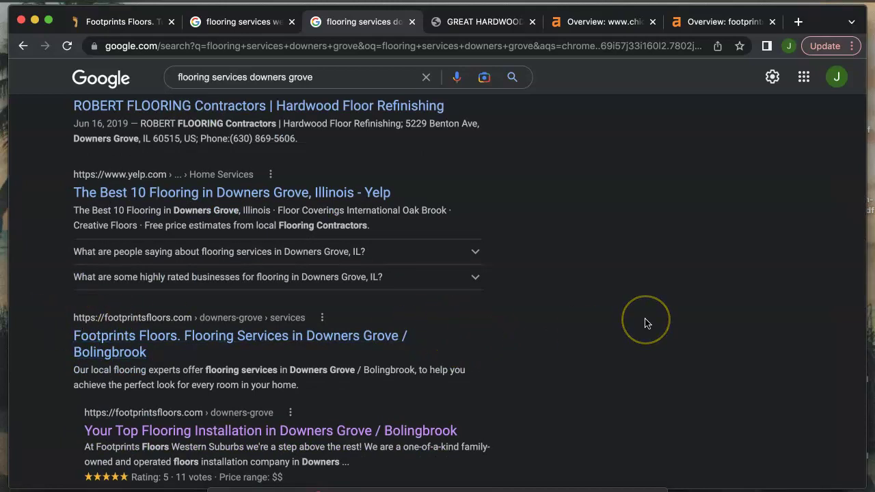
scroll(646, 322, up, 4)
scroll(646, 323, up, 1)
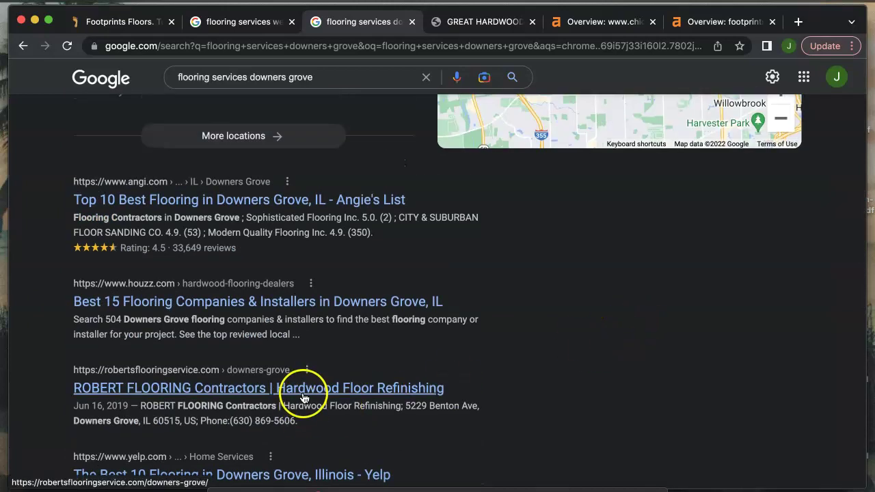
scroll(574, 373, down, 2)
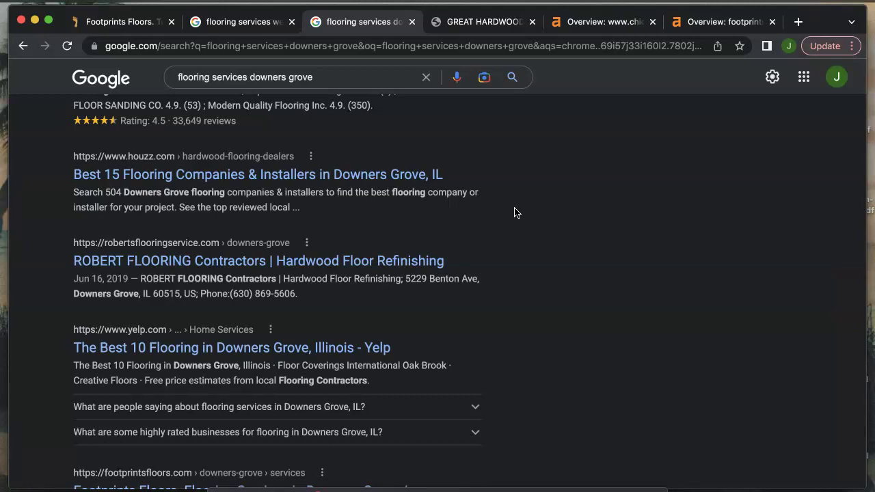
Step: Return to the "flooring services western suburbs" results and examine the competitors listed around Footprints Floors
click(248, 24)
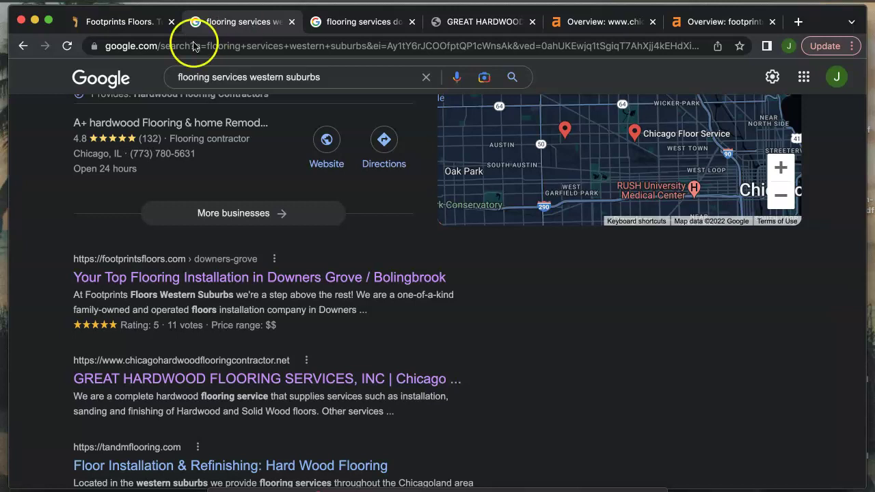
scroll(58, 254, down, 3)
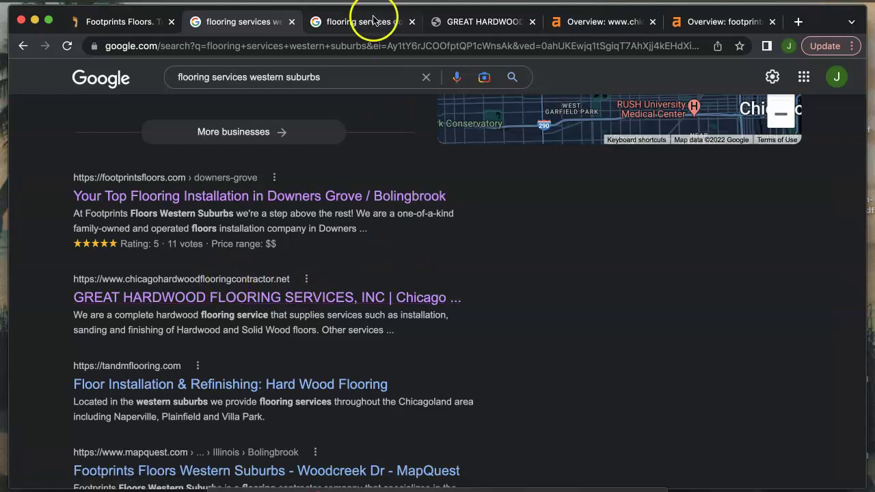
Step: Review the Great Hardwood Flooring competitor homepage, covering its introduction, services, accreditations and individual service descriptions
click(478, 24)
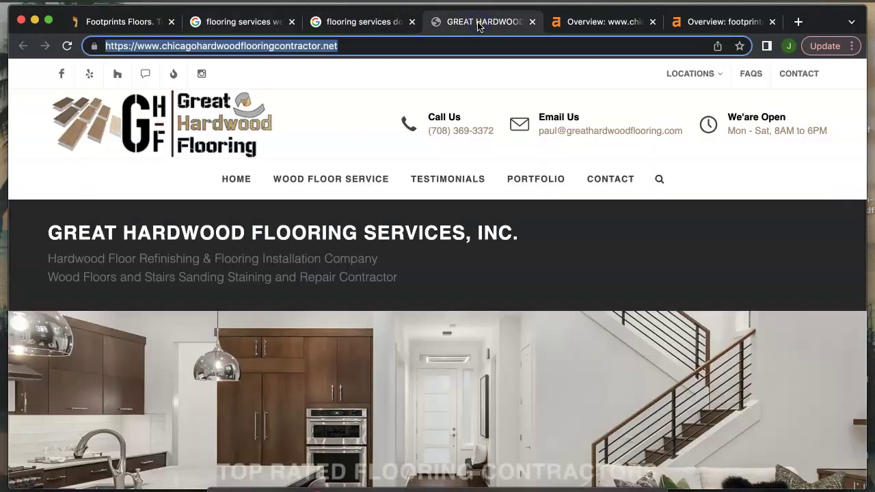
mouse_move(400, 180)
scroll(221, 315, down, 10)
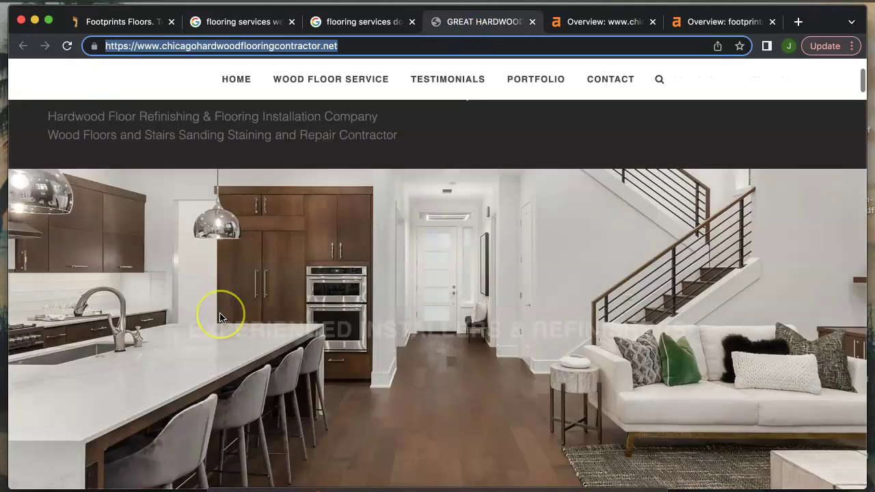
scroll(488, 260, down, 6)
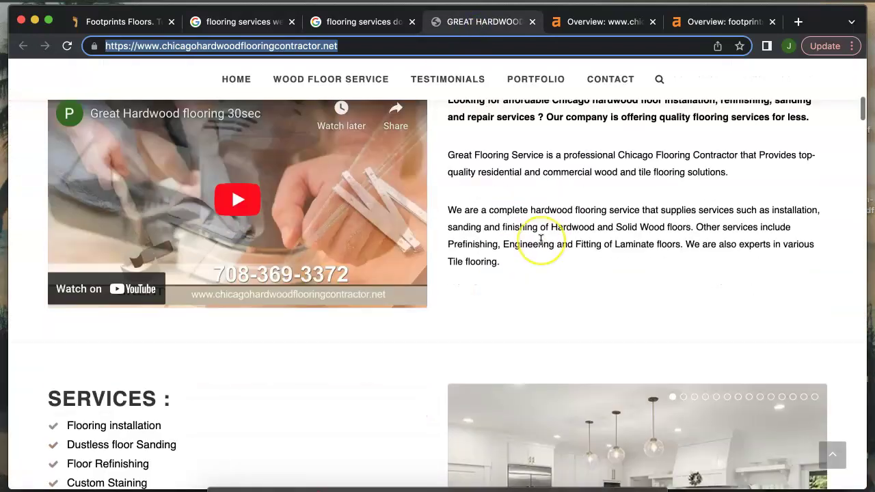
scroll(271, 226, down, 12)
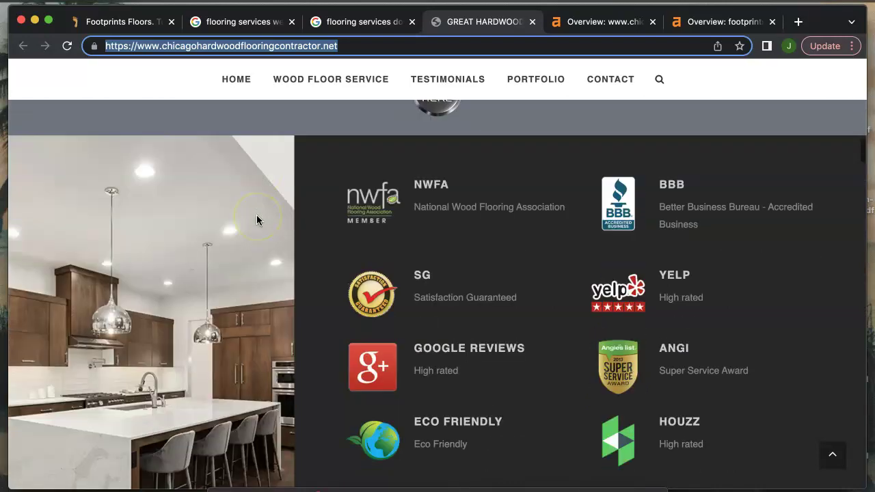
scroll(269, 291, down, 12)
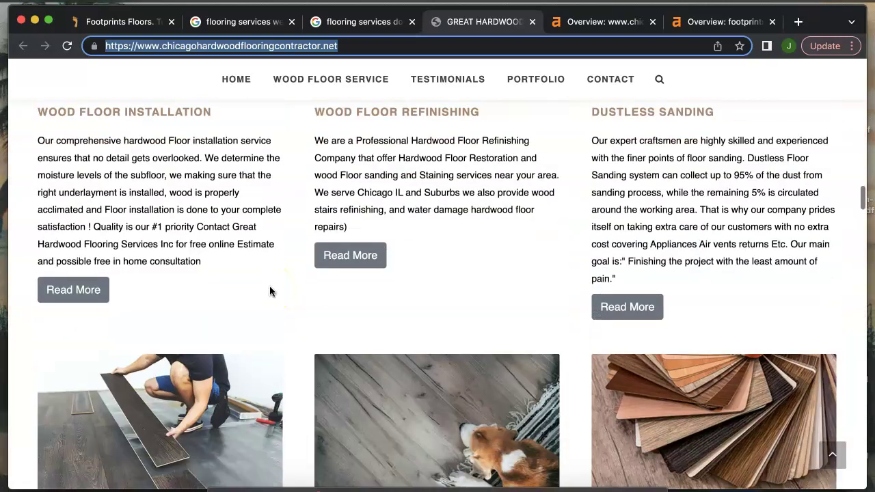
scroll(269, 291, down, 5)
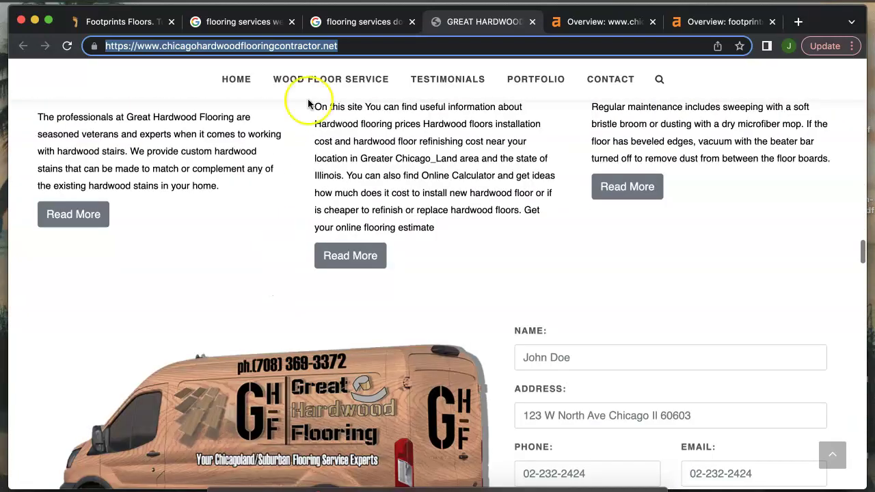
scroll(250, 189, up, 3)
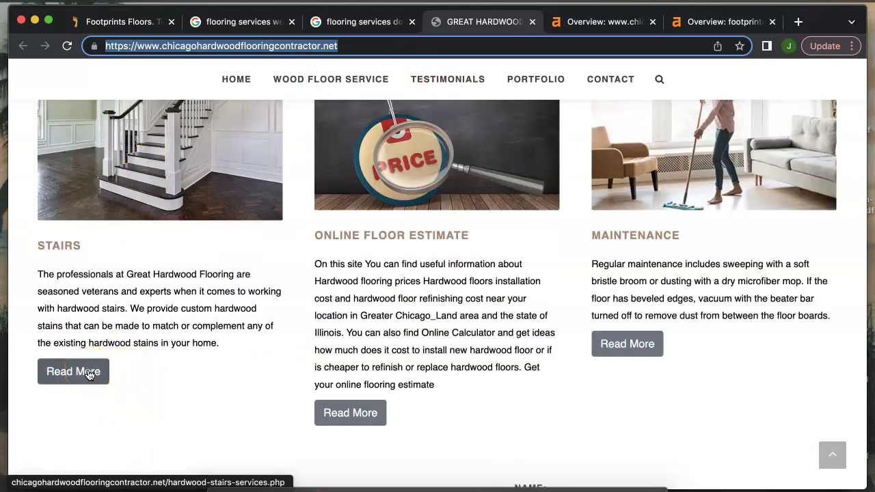
scroll(506, 317, down, 2)
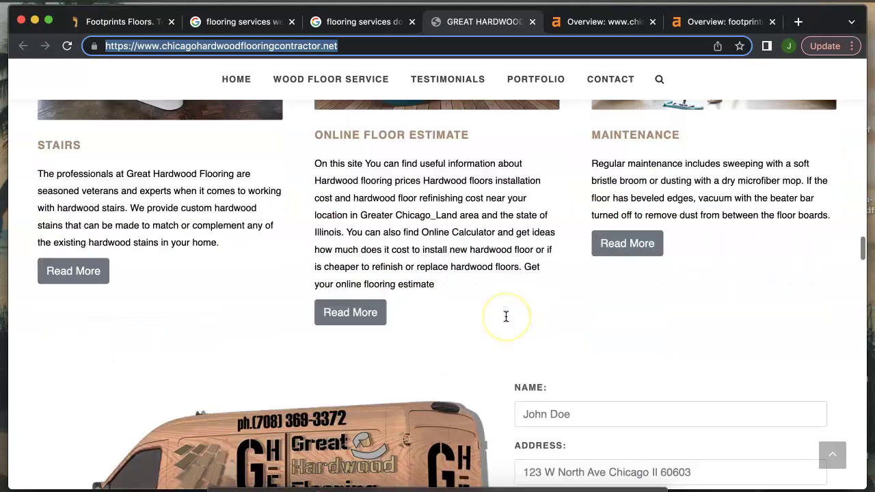
Step: Examine the list of served cities and the hardwood floor FAQ on the competitor homepage, and return to its header
scroll(506, 317, down, 10)
scroll(493, 259, down, 20)
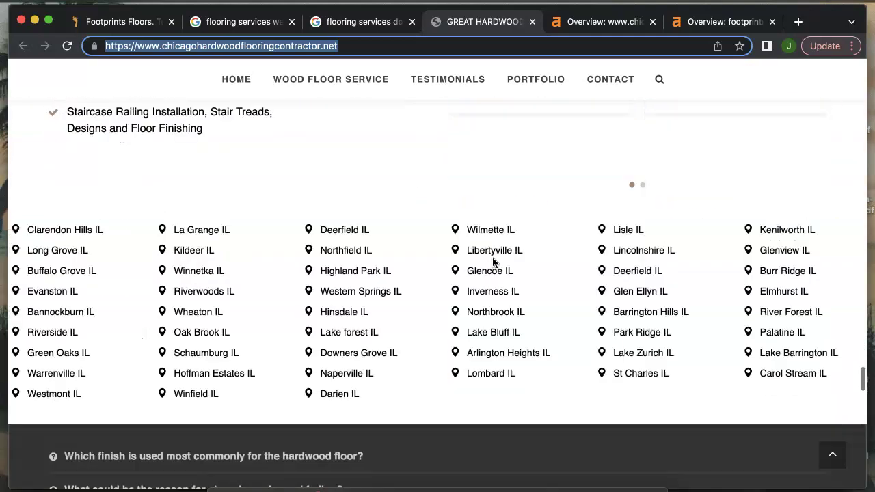
scroll(493, 260, down, 15)
scroll(438, 273, up, 15)
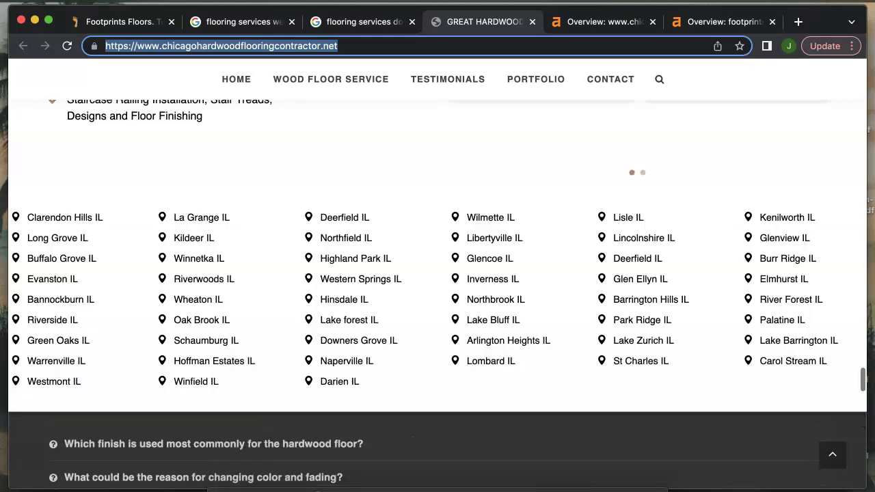
scroll(437, 273, down, 1)
click(136, 405)
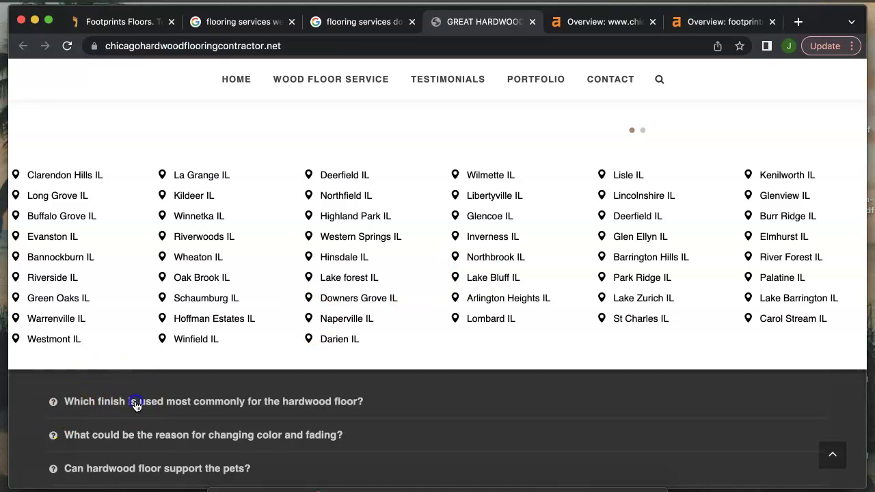
click(136, 405)
scroll(231, 292, up, 10)
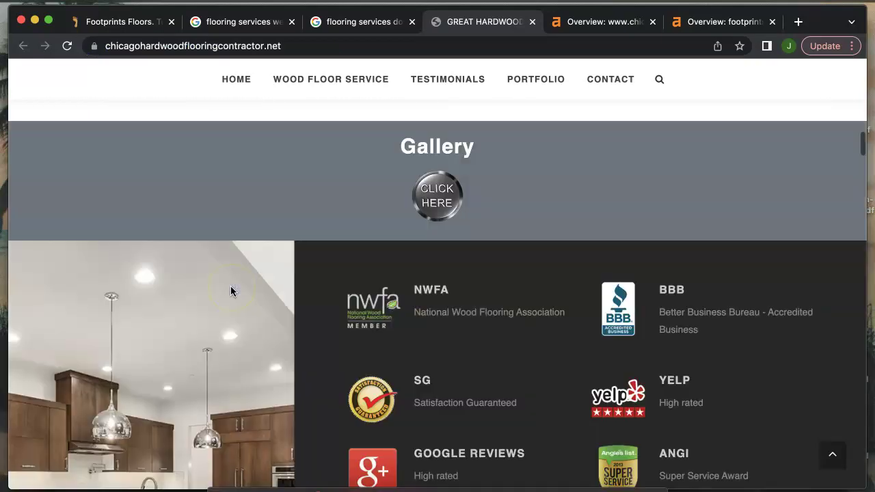
scroll(230, 292, up, 10)
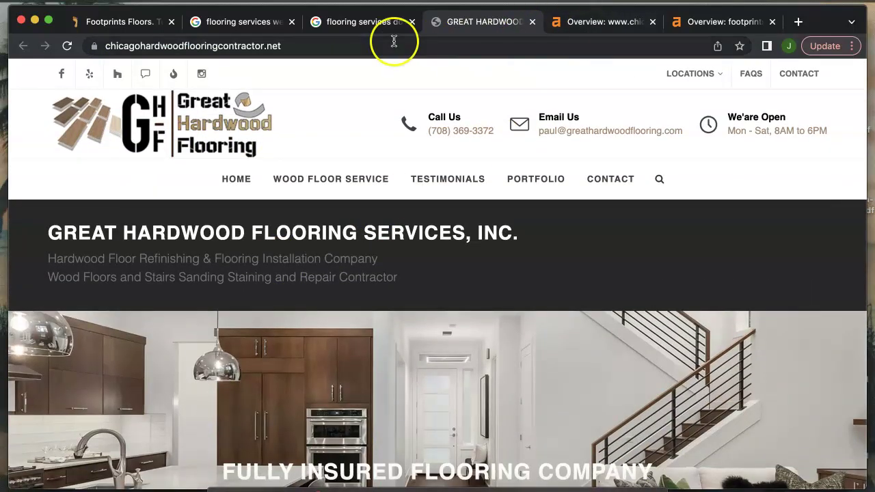
Step: In Ahrefs, check the overview of chicagohardwoodflooringcontractor.net and examine its organic keywords by volume, traffic and position
click(600, 26)
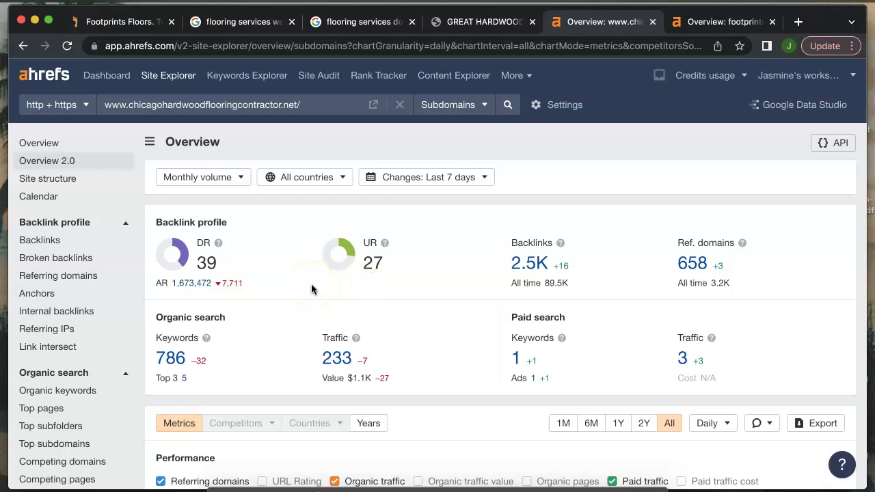
scroll(470, 253, down, 2)
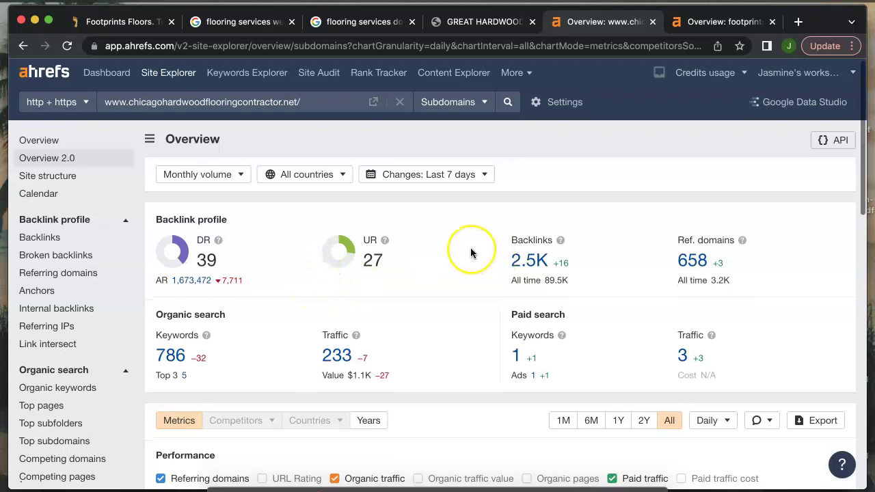
click(171, 307)
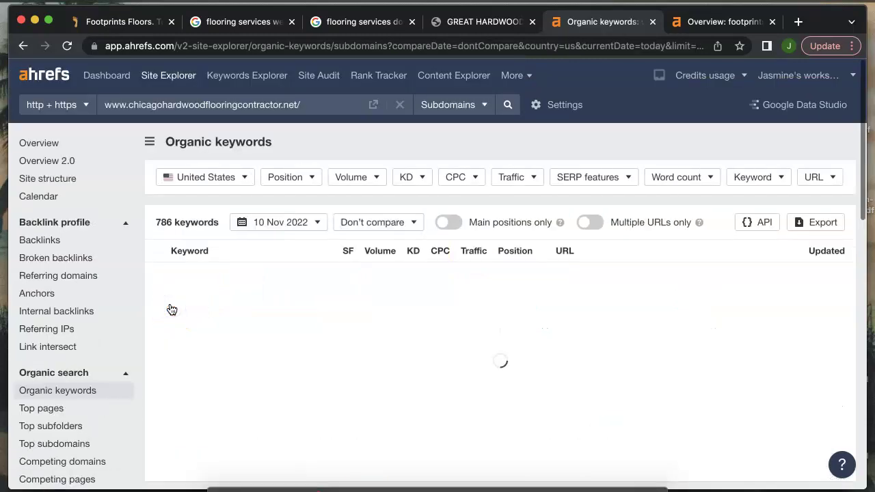
scroll(164, 254, down, 3)
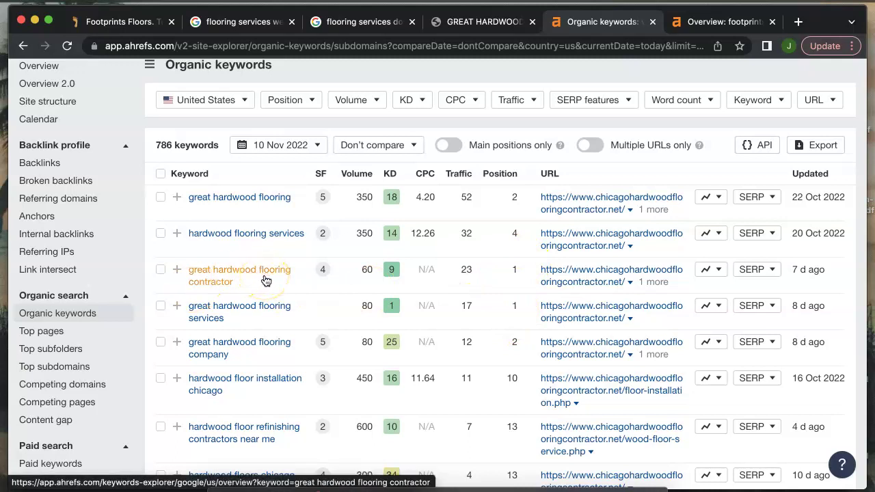
double_click(367, 269)
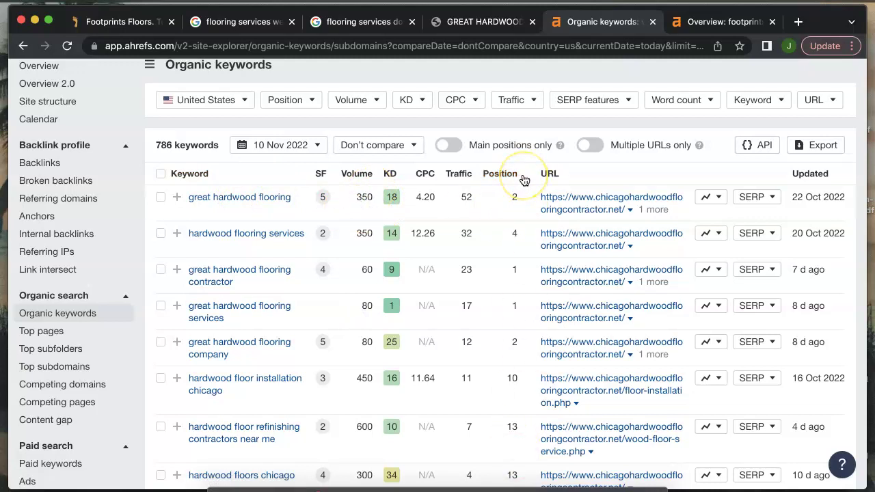
scroll(484, 197, up, 2)
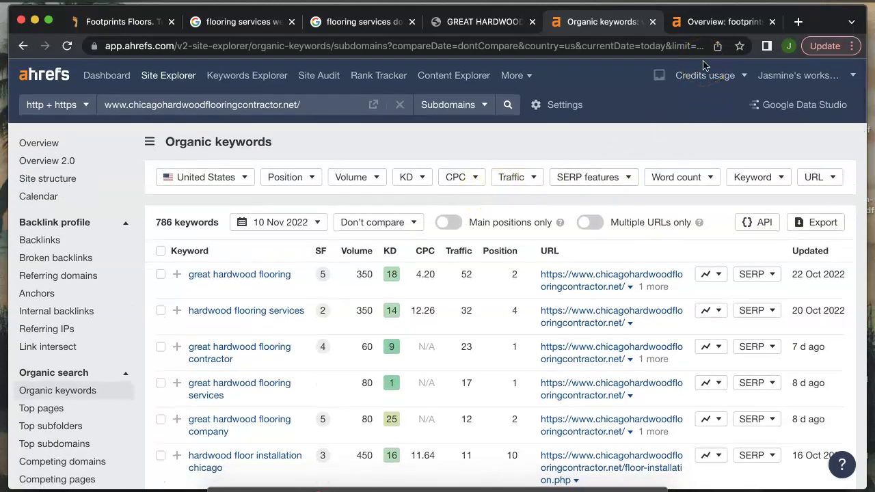
Step: Compare the backlink and organic search overview of footprintsfloors.com/downers-grove with that of chicagohardwoodflooringcontractor.net
click(723, 21)
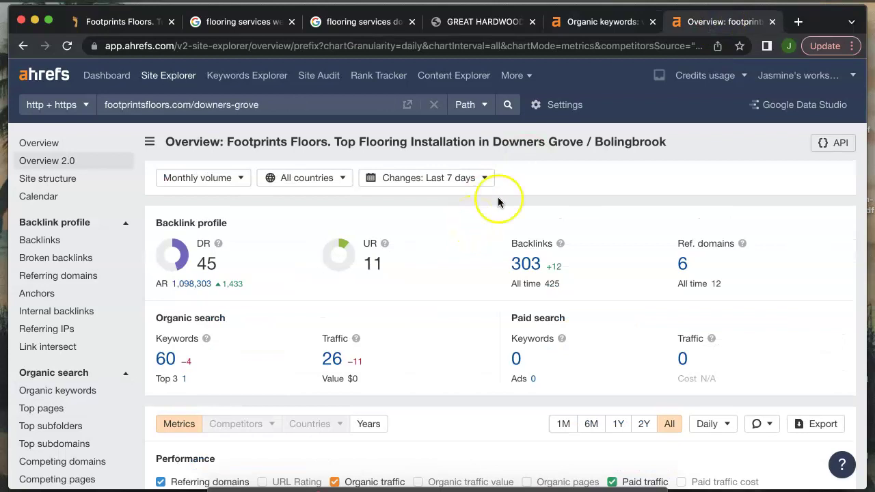
click(618, 29)
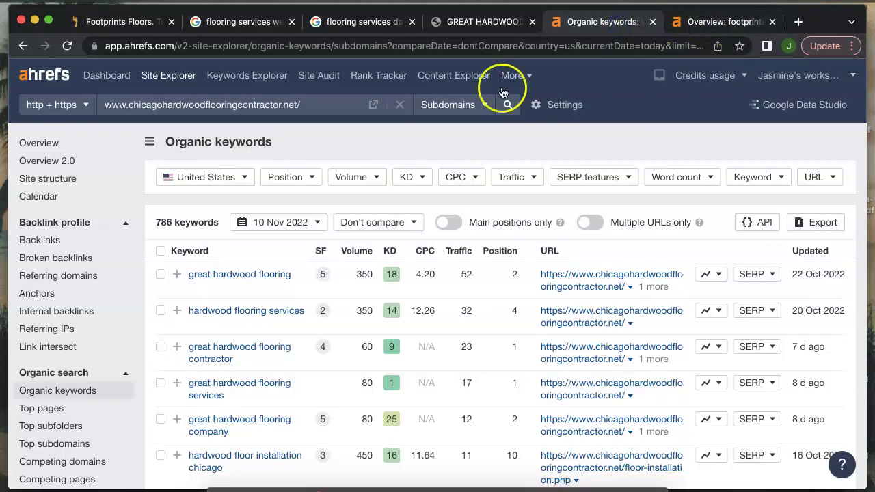
click(65, 159)
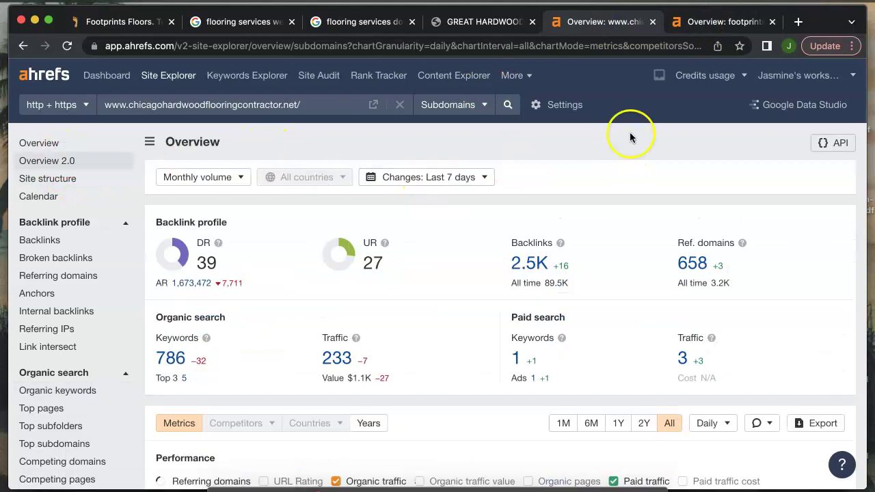
click(709, 25)
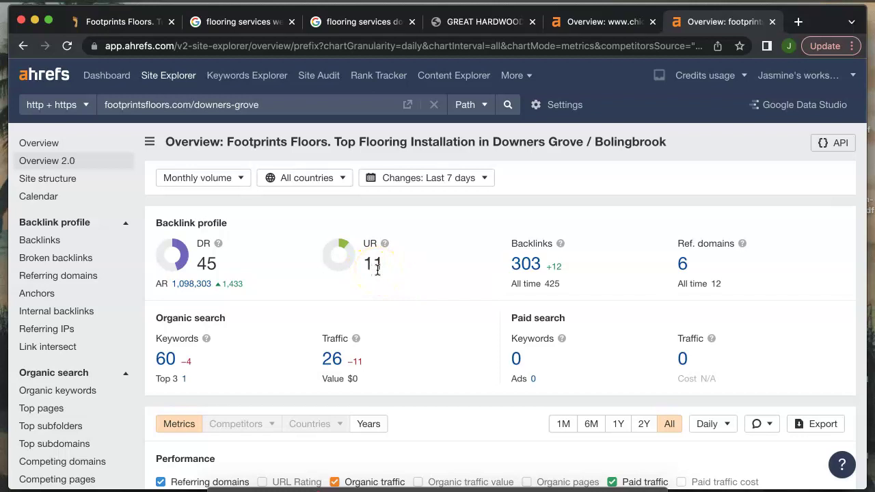
Step: Open the organic keywords report for footprintsfloors.com/downers-grove and examine the keywords with their volume, traffic and ranking positions
scroll(377, 269, down, 2)
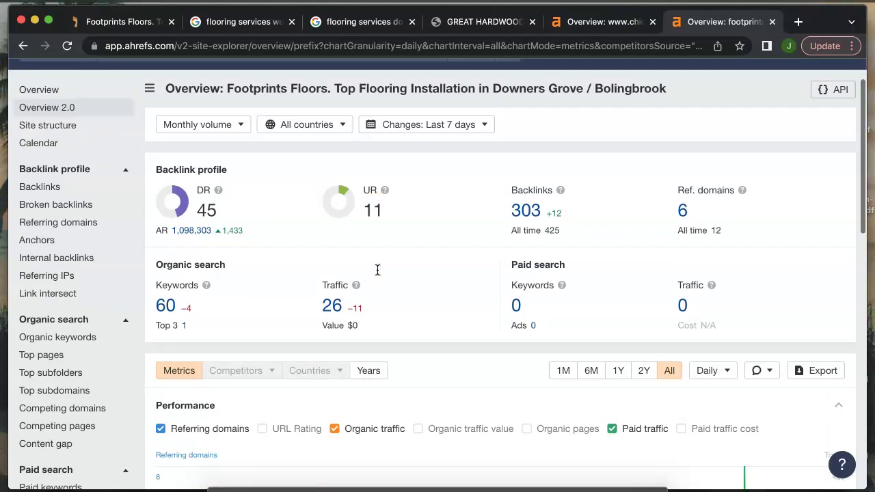
click(158, 308)
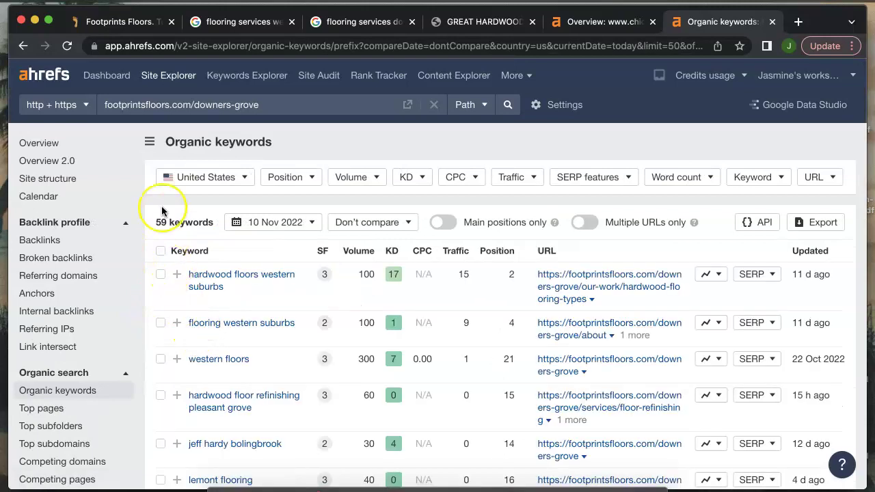
scroll(162, 206, down, 3)
scroll(162, 212, down, 1)
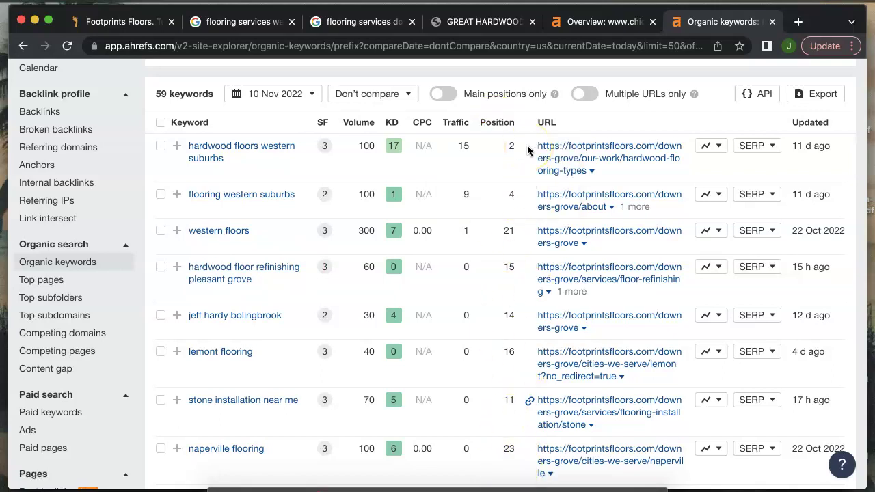
scroll(509, 233, down, 5)
scroll(508, 234, down, 2)
scroll(508, 235, up, 10)
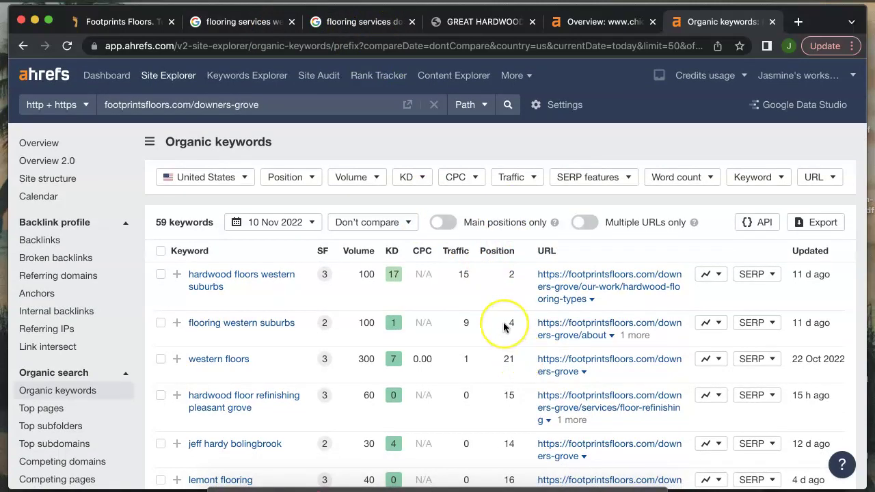
scroll(508, 322, down, 5)
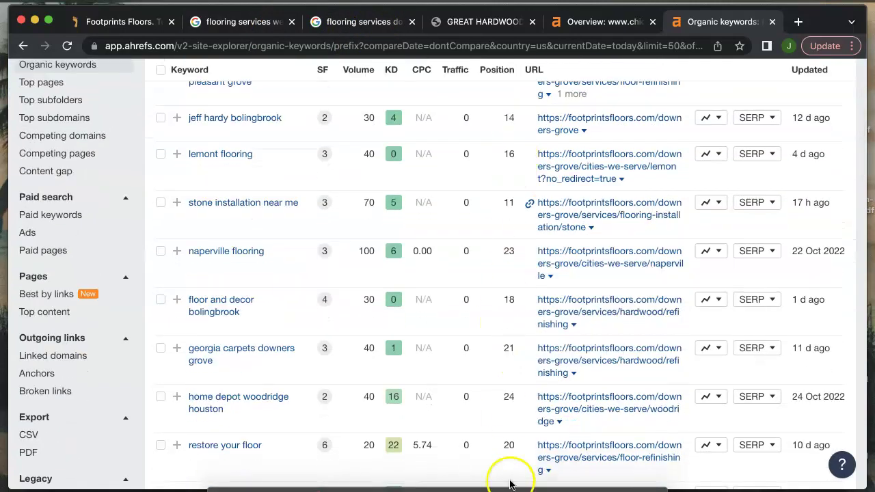
scroll(499, 346, up, 5)
Step: Return to the Footprints Floors Western Suburbs homepage
click(109, 21)
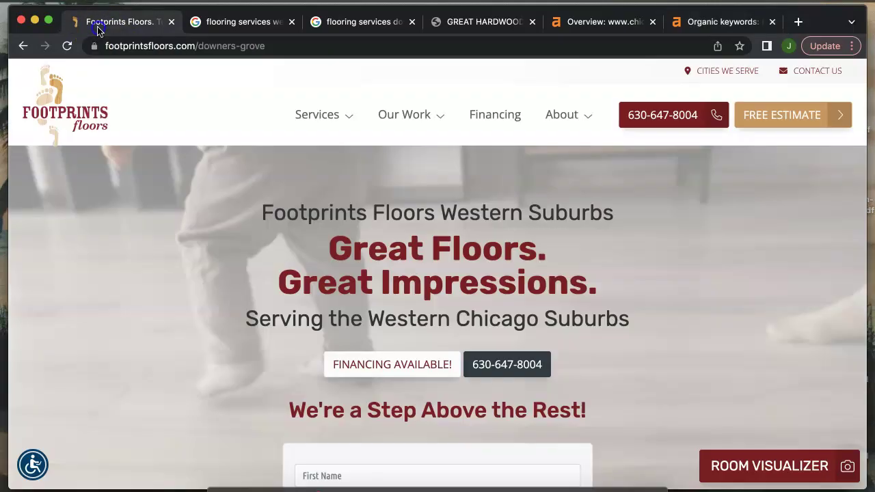